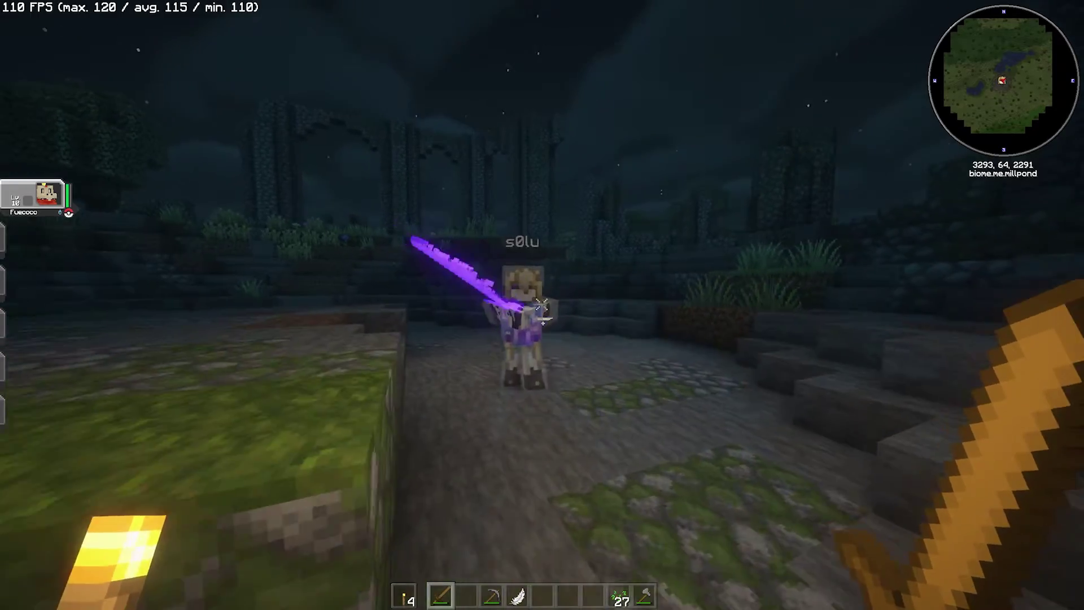
Walk toward the other player, swing the gold sword, and approach the stone block.
{"action": "key", "text": "s"}
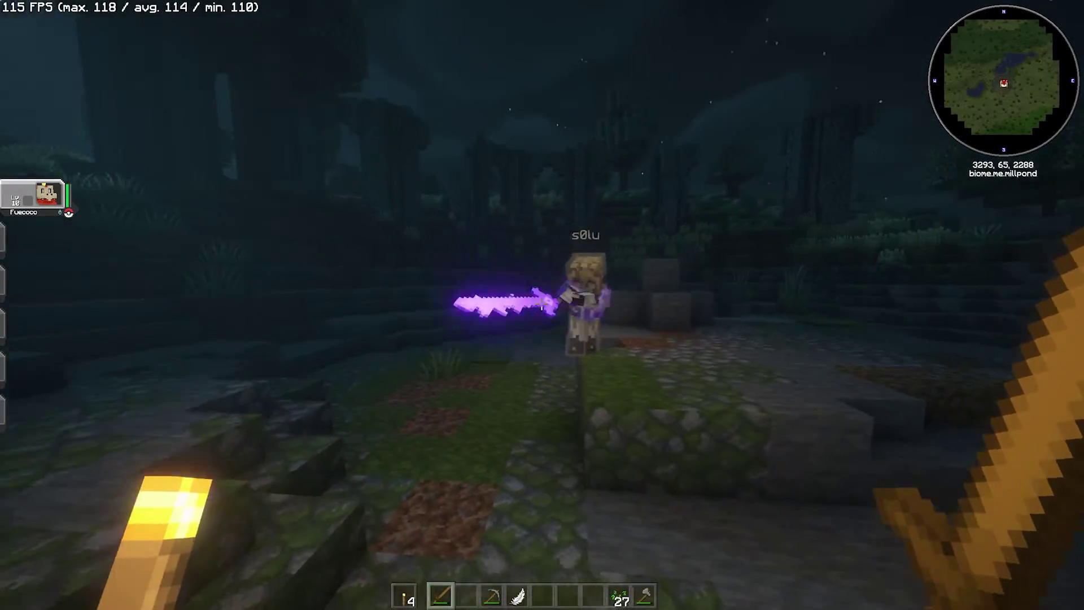
{"action": "key", "text": "w"}
{"action": "left_click", "coordinate": [542, 305]}
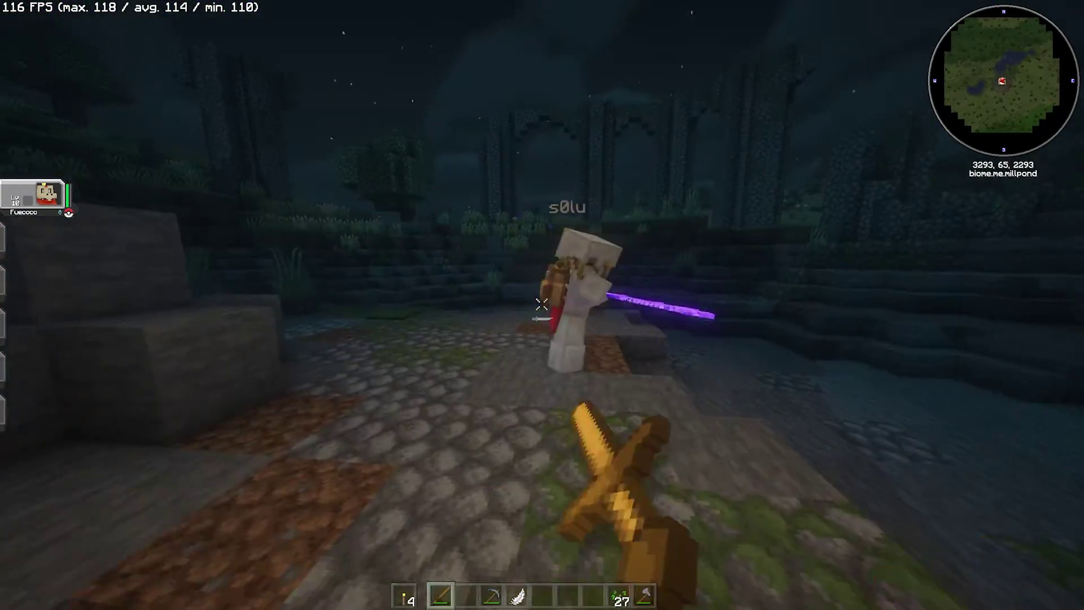
{"action": "key", "text": "w"}
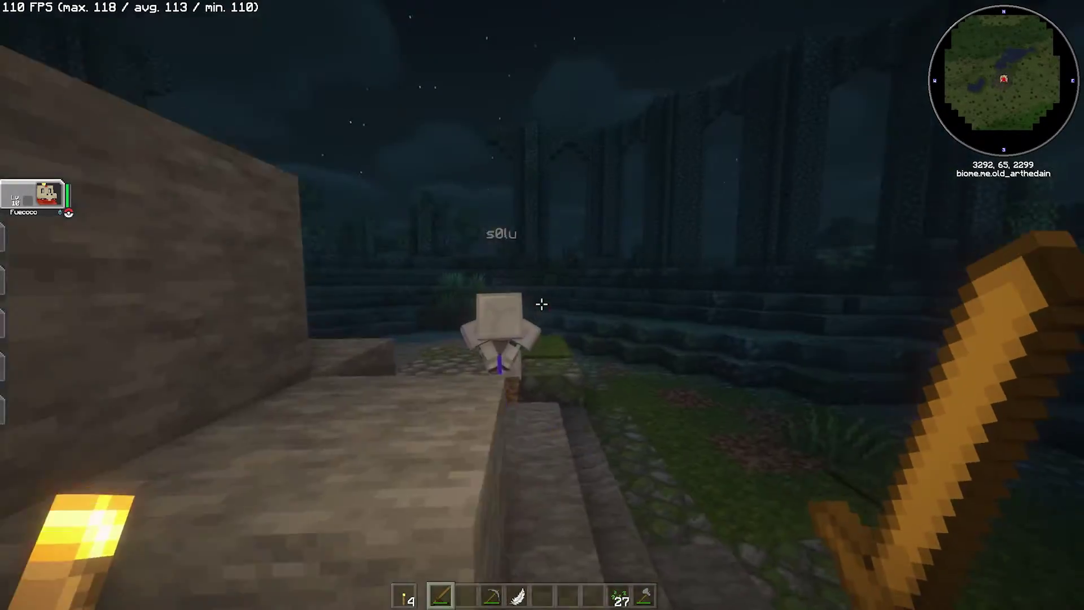
Switch to third-person view and walk across the cobblestone toward the ruins.
{"action": "key", "text": "F5"}
{"action": "key", "text": "w"}
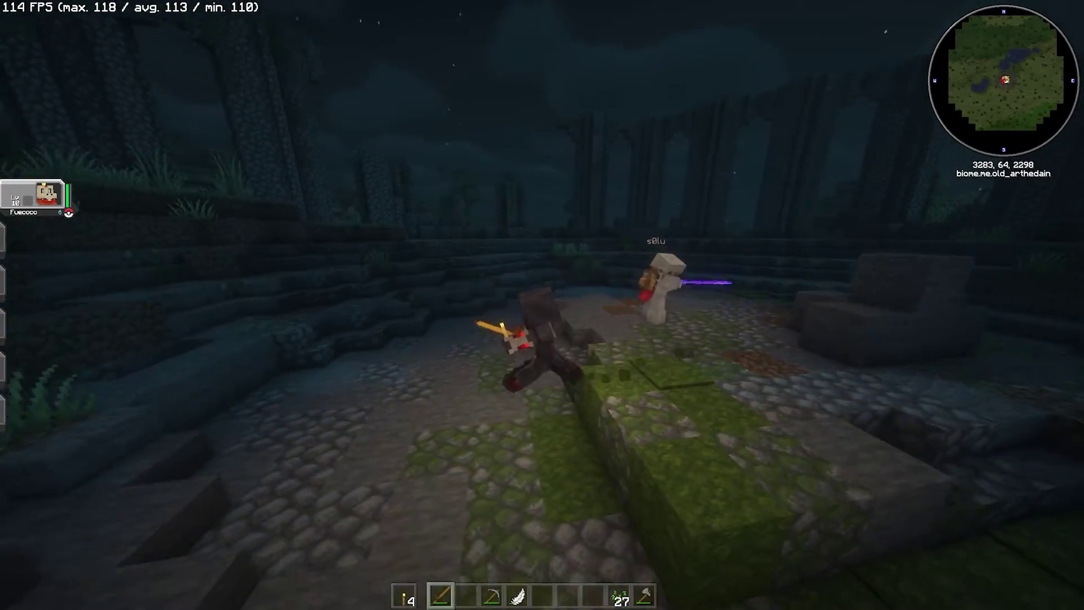
{"action": "key", "text": "w"}
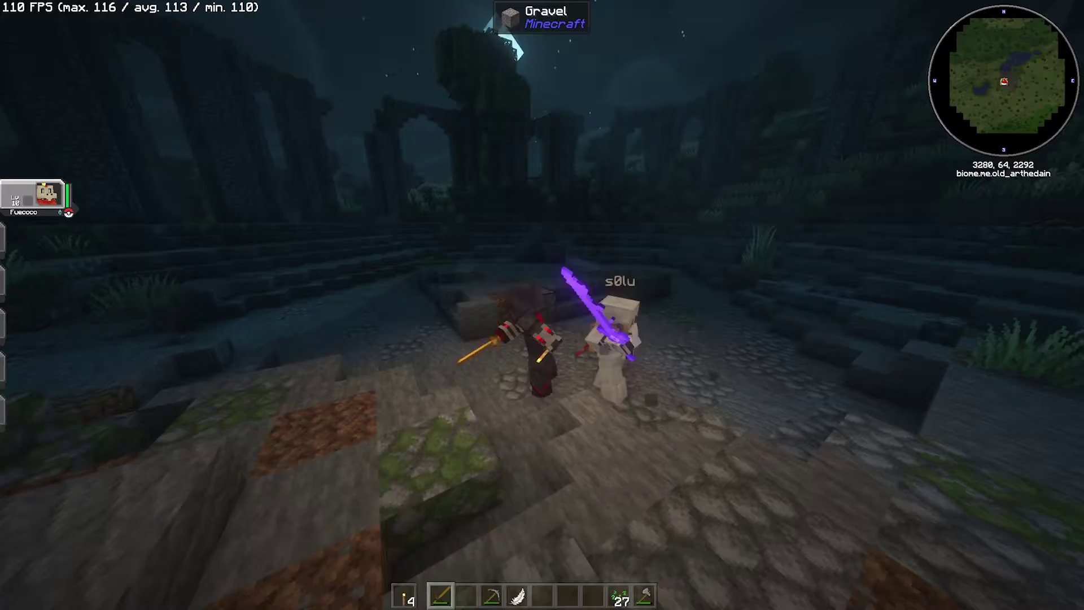
{"action": "key", "text": "w"}
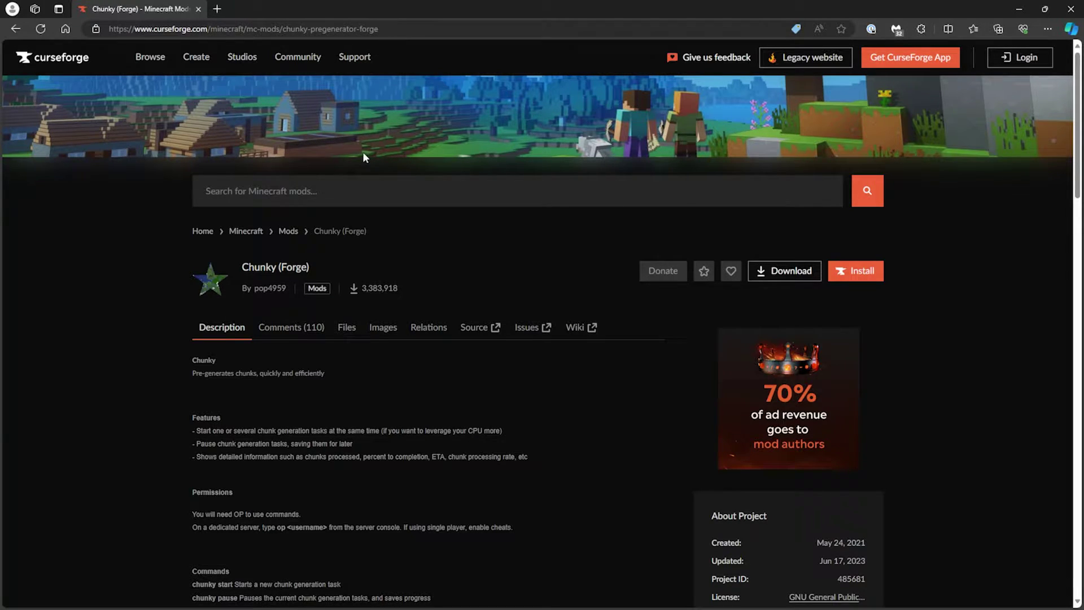
Download the Chunky 1.3.92 jar from the CurseForge Files list.
{"action": "left_click", "coordinate": [356, 326]}
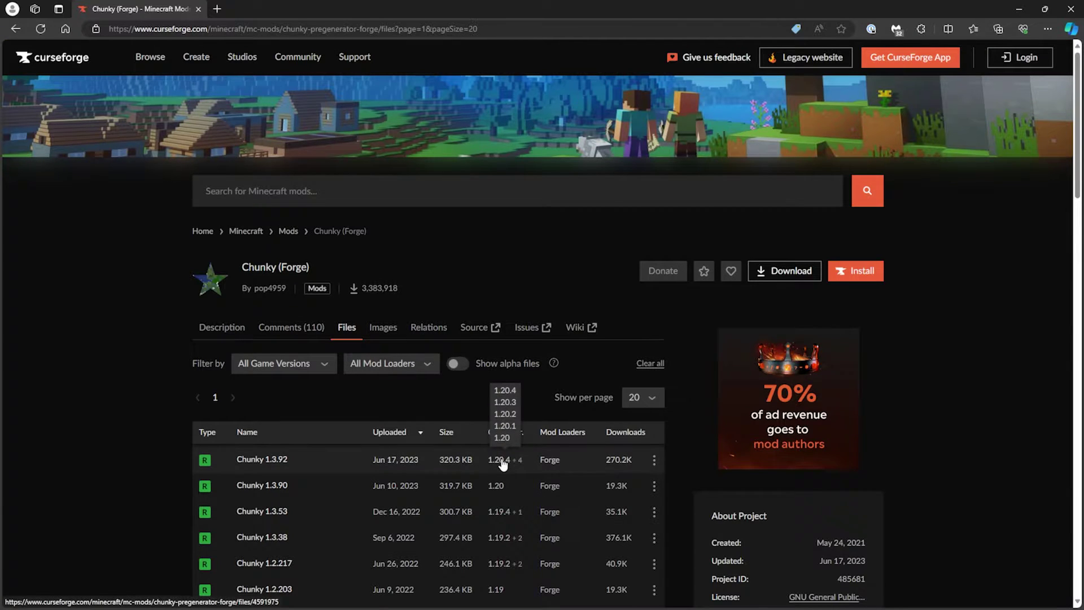
{"action": "left_click", "coordinate": [425, 466]}
{"action": "scroll", "coordinate": [351, 434], "scroll_direction": "down", "scroll_amount": 3}
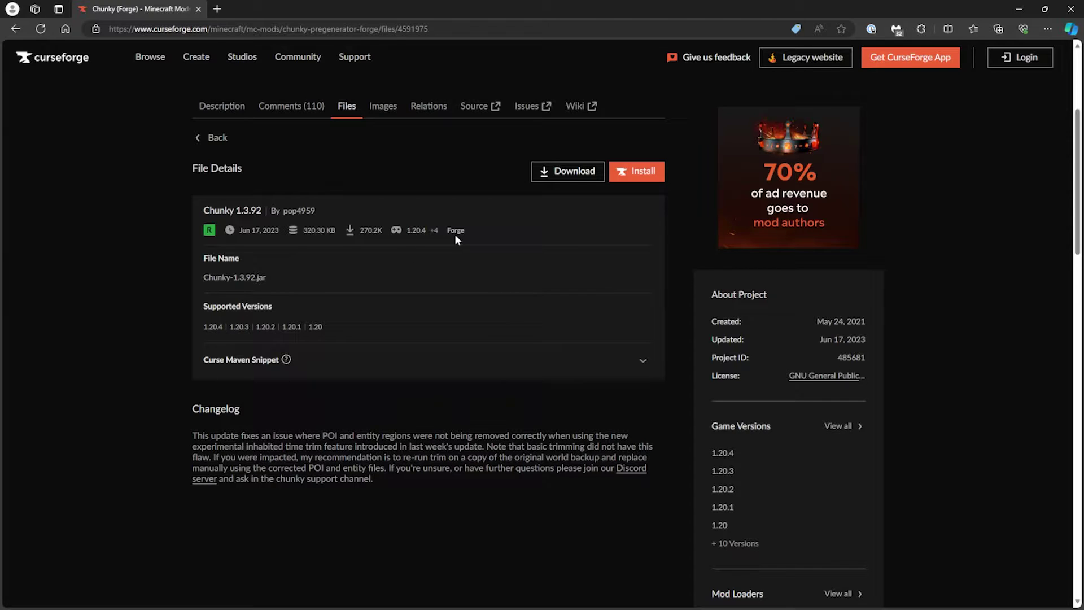
{"action": "left_click", "coordinate": [560, 173]}
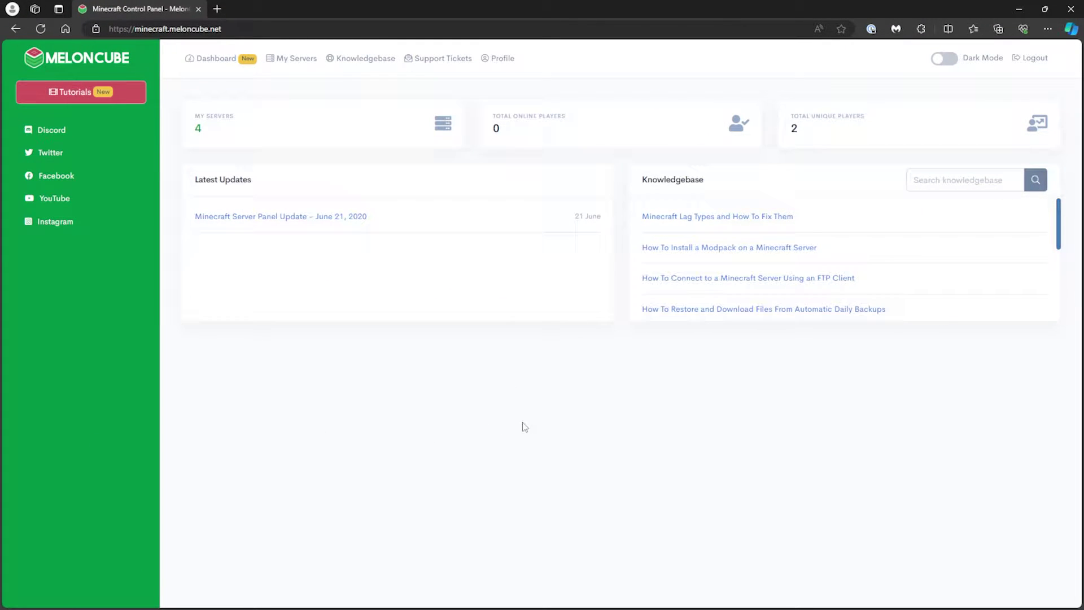
Stop the AdvancedMon server from My Servers and go to its File Manager.
{"action": "left_click", "coordinate": [218, 135]}
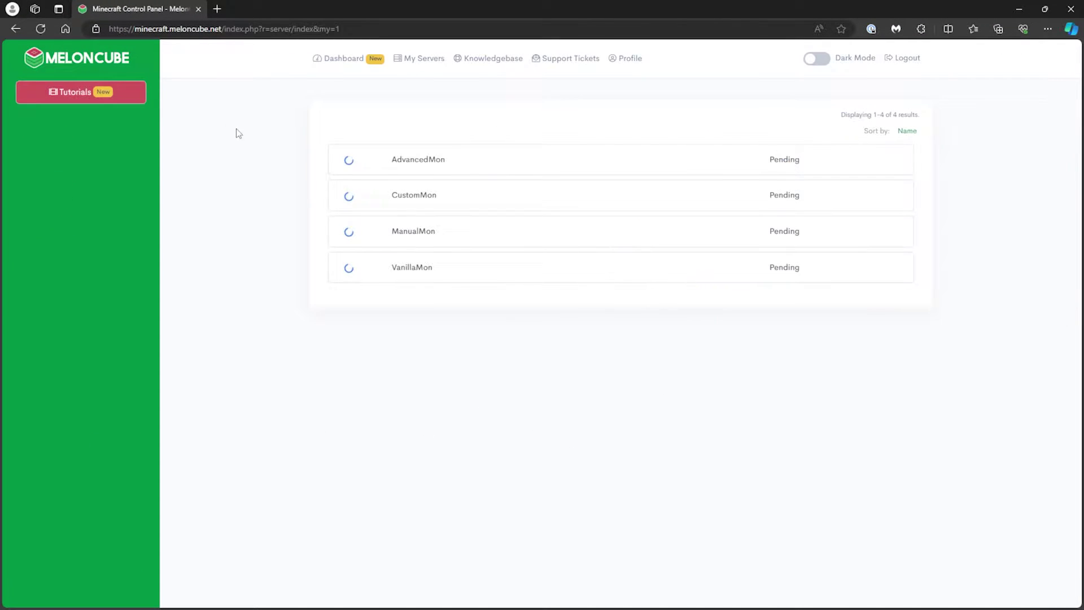
{"action": "left_click", "coordinate": [405, 164]}
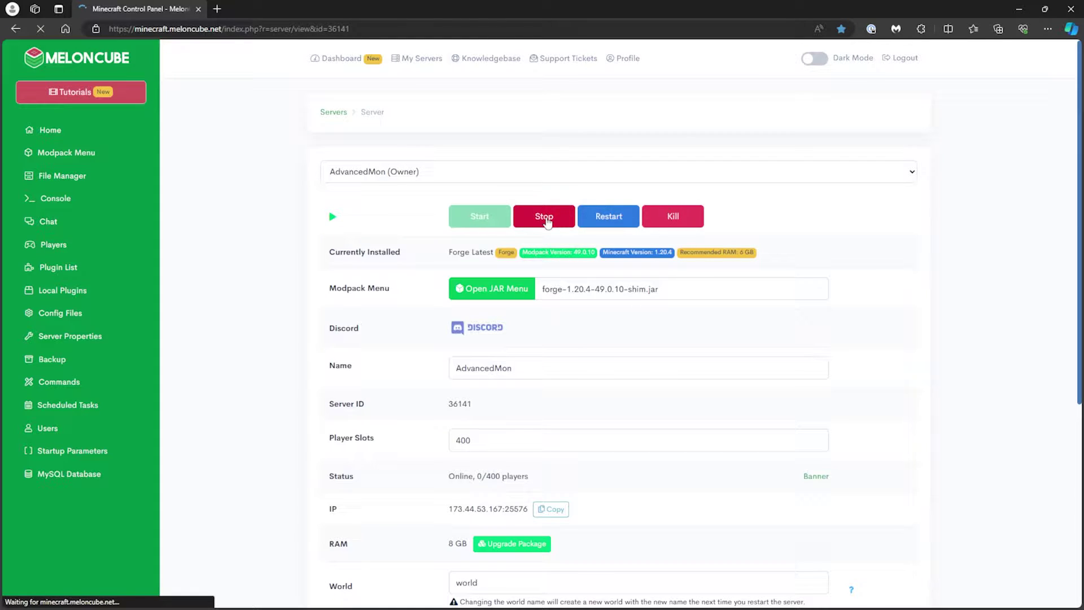
{"action": "left_click", "coordinate": [544, 221]}
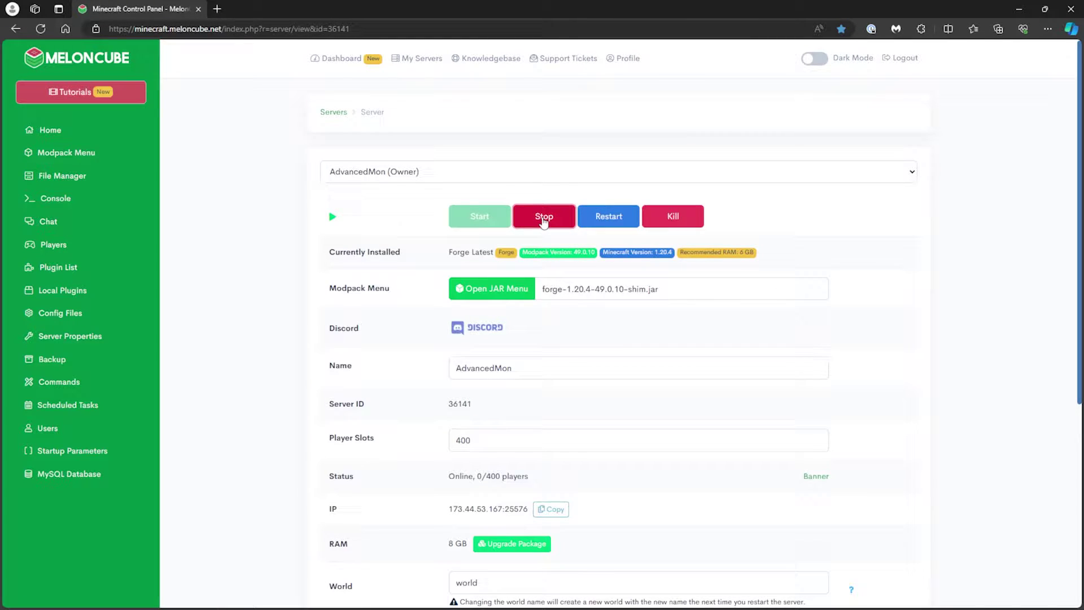
{"action": "left_click", "coordinate": [40, 179]}
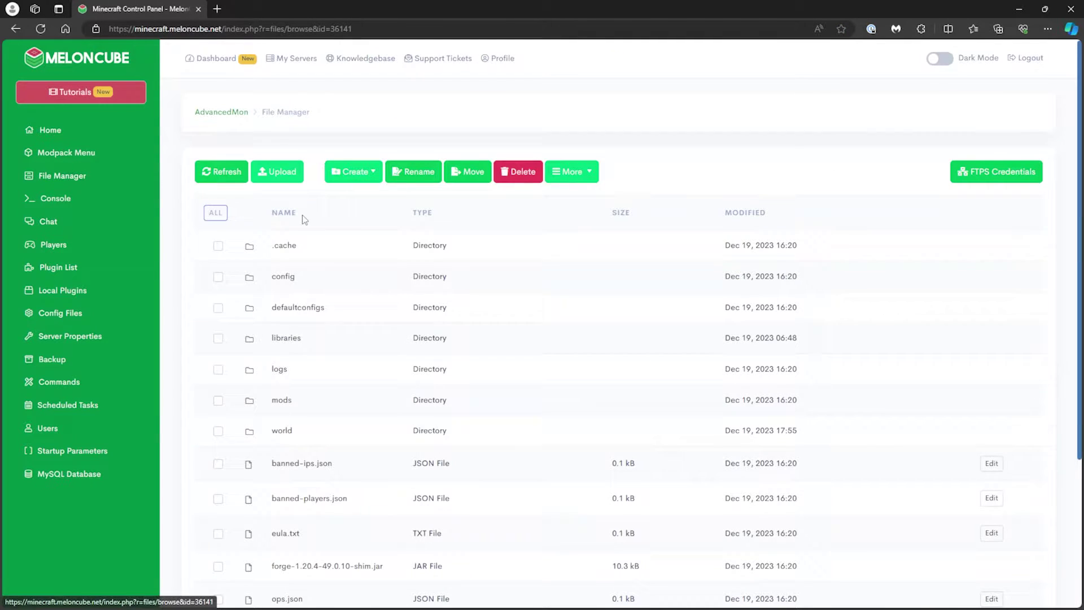
Upload Chunky-1.3.92.jar from the computer into the server's /mods/ folder.
{"action": "left_click", "coordinate": [281, 401]}
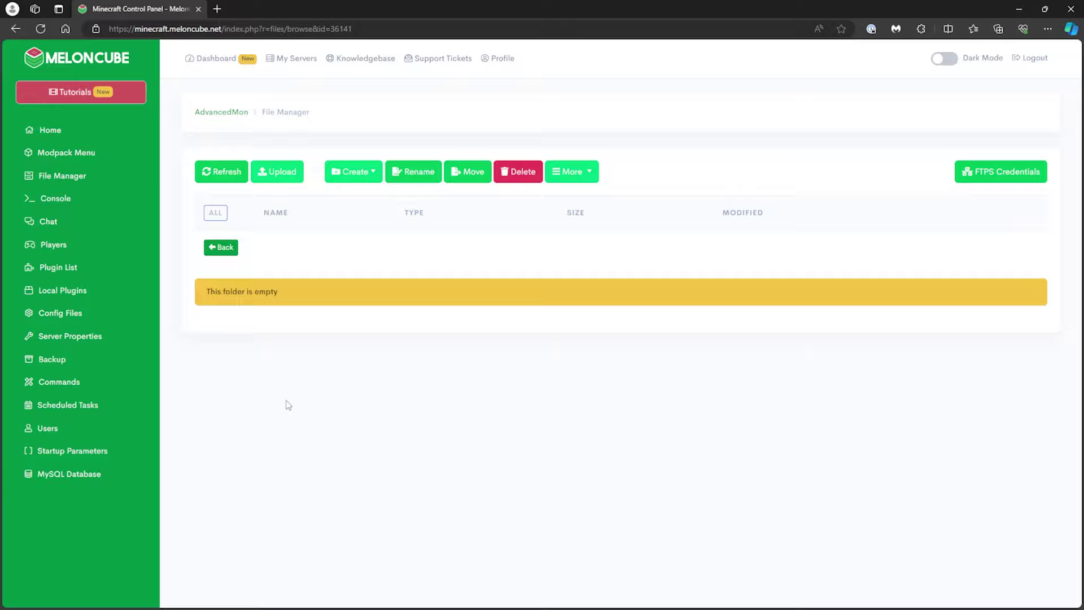
{"action": "left_click", "coordinate": [270, 180]}
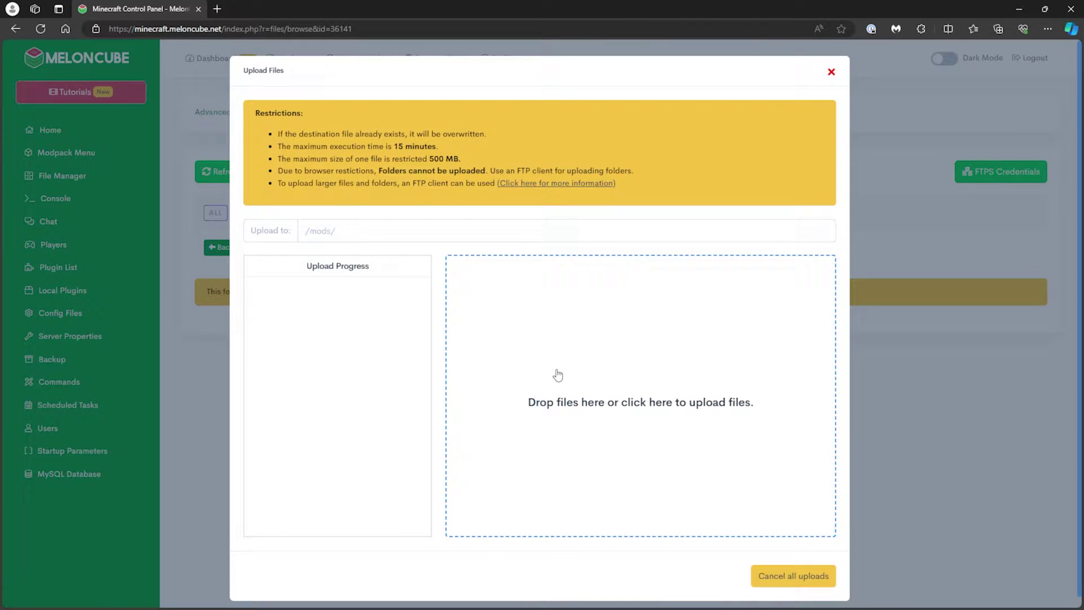
{"action": "left_click", "coordinate": [561, 378]}
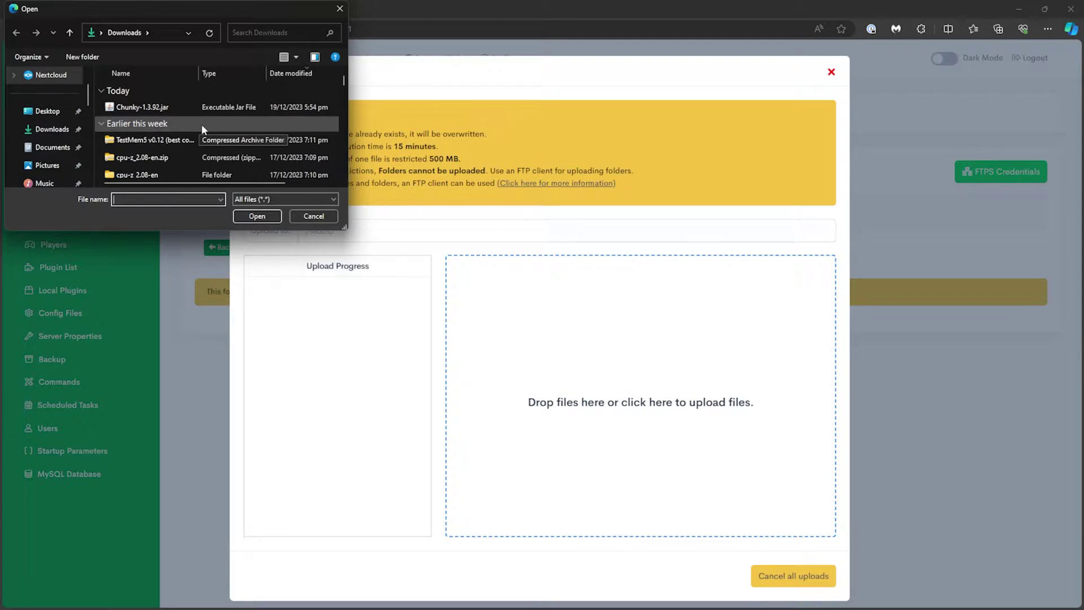
{"action": "left_click", "coordinate": [145, 107]}
{"action": "left_click", "coordinate": [257, 217]}
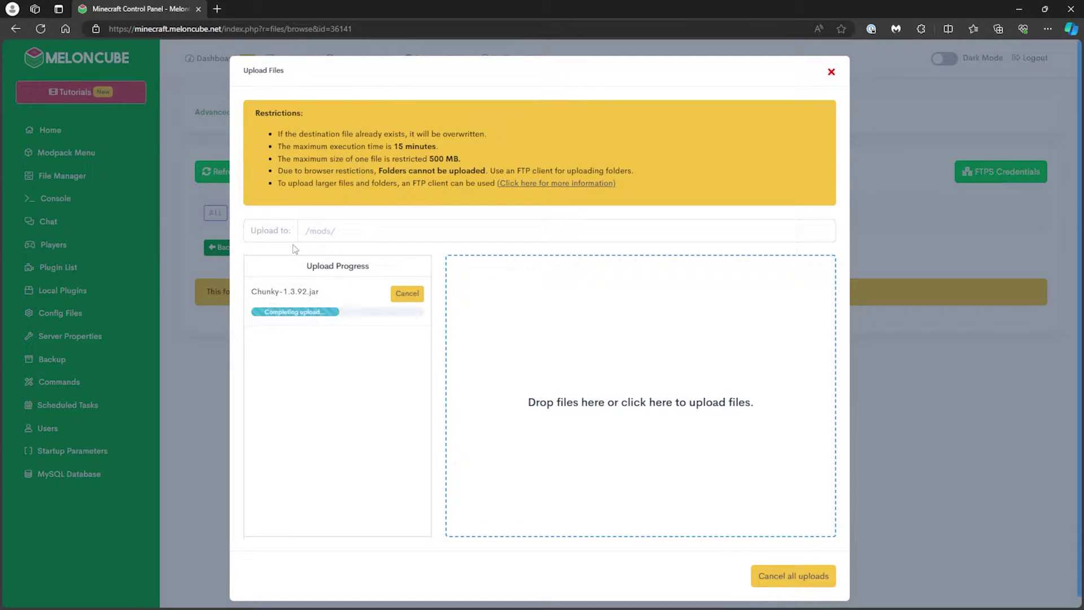
Close the upload window, start AdvancedMon from its overview, and view the console.
{"action": "left_click", "coordinate": [831, 72]}
{"action": "left_click", "coordinate": [68, 130]}
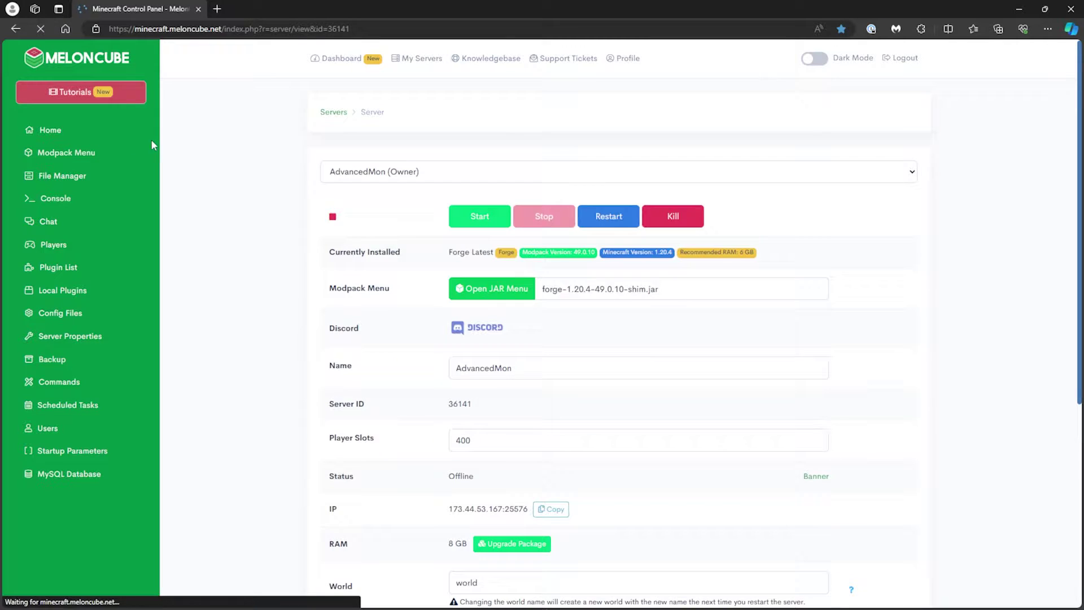
{"action": "left_click", "coordinate": [494, 218]}
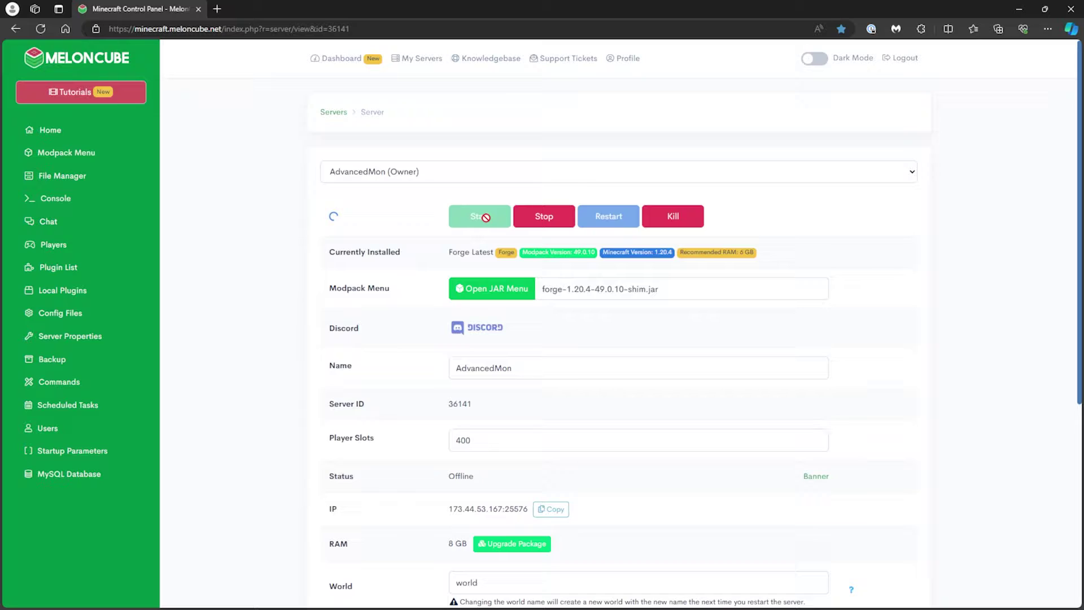
{"action": "left_click", "coordinate": [73, 198]}
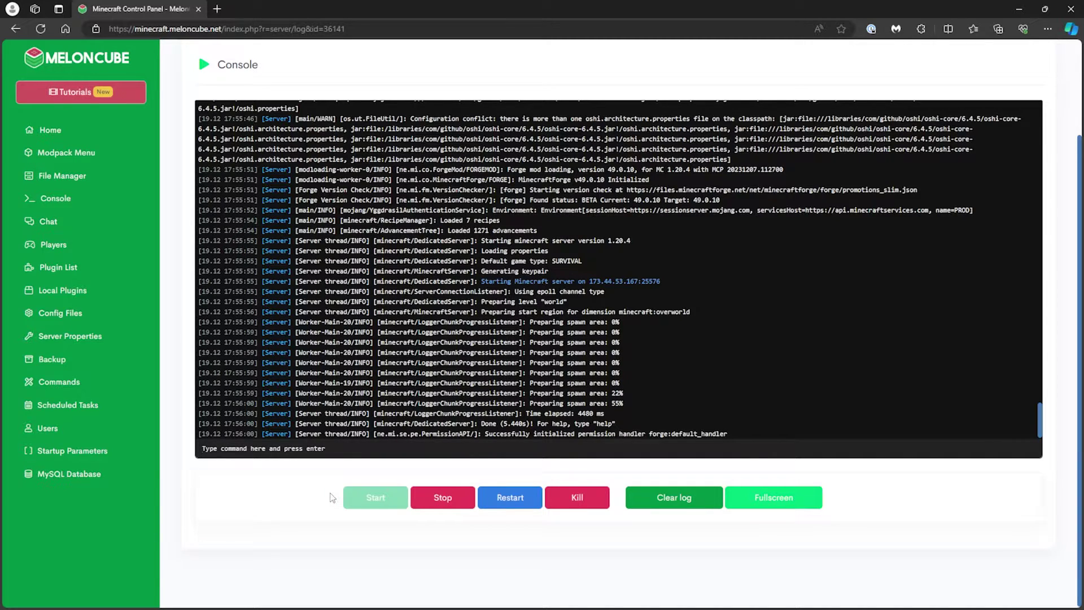
Type /chunky world minecraft:overworld, trying the_nether before reselecting the dimension name.
{"action": "type", "text": "/chunky world minecraft:overworld"}
{"action": "left_click_drag", "start_coordinate": [291, 448], "coordinate": [327, 448]}
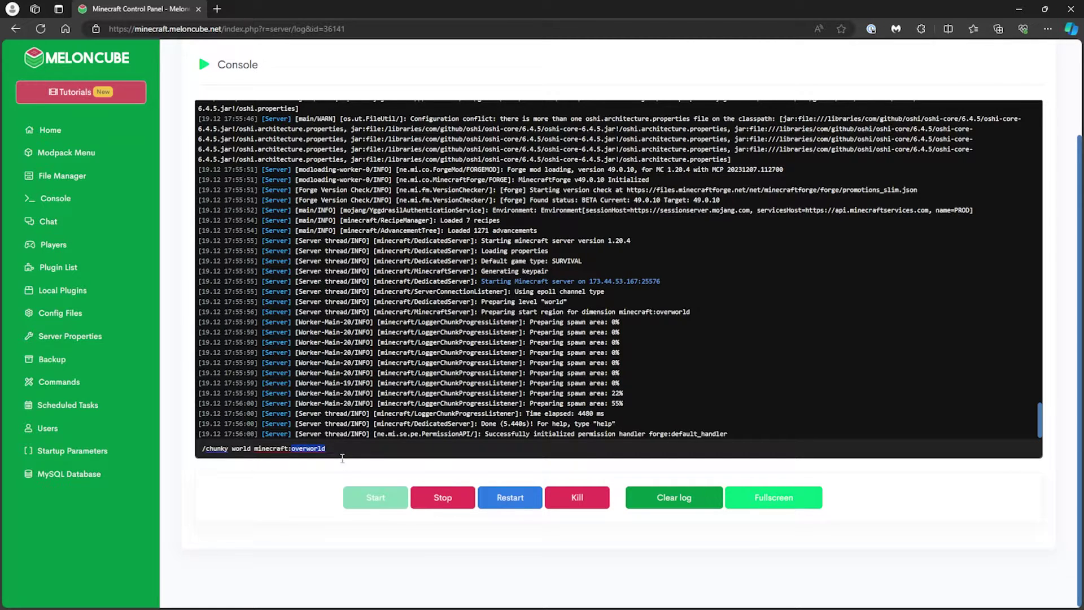
{"action": "type", "text": "the"}
{"action": "type", "text": "_neth"}
{"action": "key", "text": "ctrl+shift+Left"}
Run /chunky world minecraft:overworld and /chunky center 0 0, then begin the radius command.
{"action": "type", "text": "overworld"}
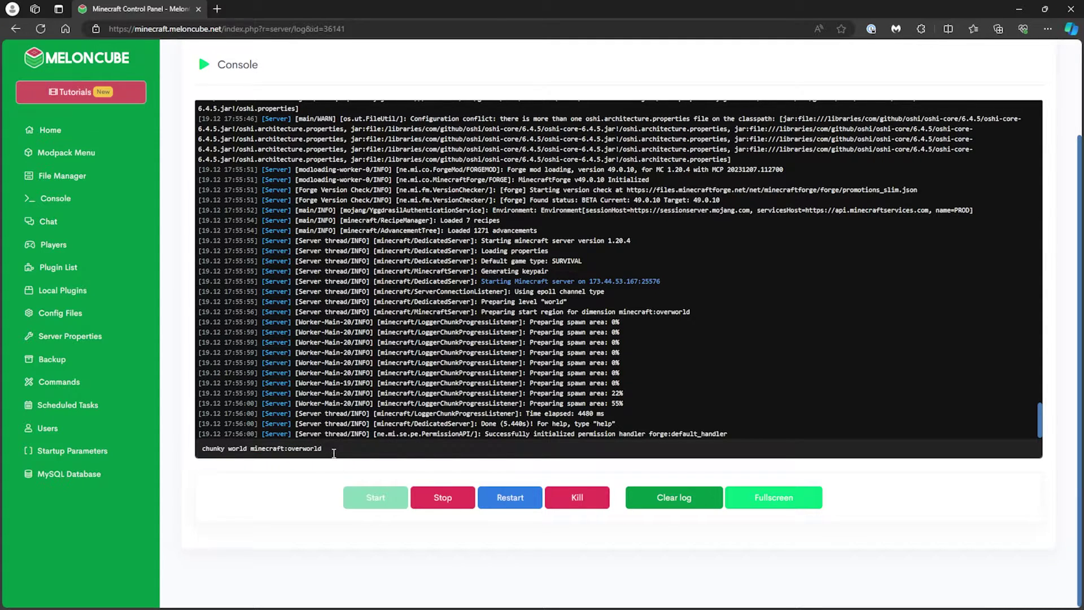
{"action": "key", "text": "Return"}
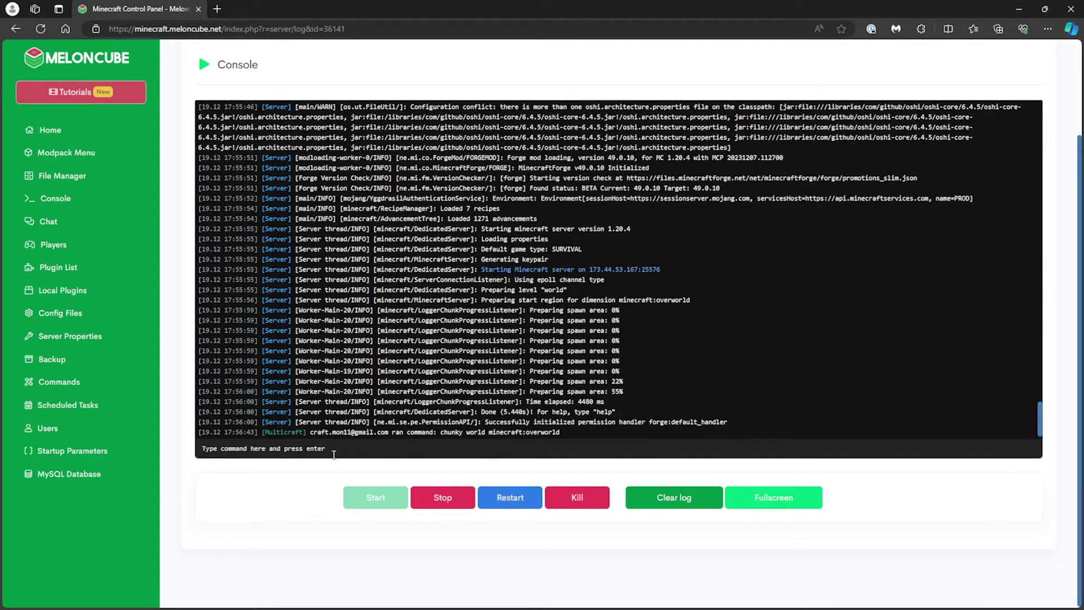
{"action": "type", "text": "/chunky"}
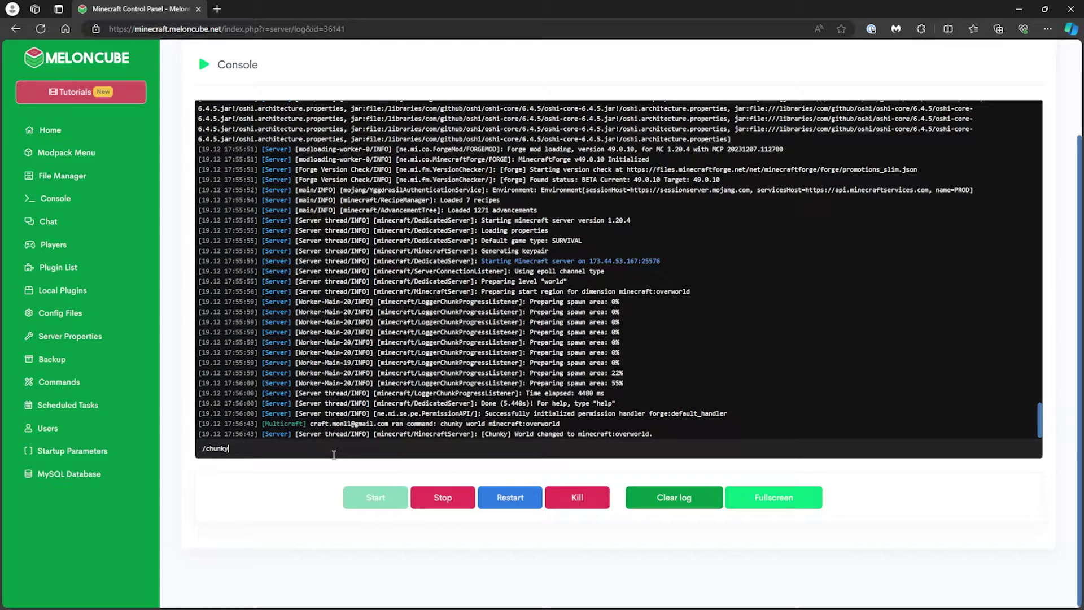
{"action": "type", "text": " center 0 0"}
{"action": "double_click", "coordinate": [262, 451]}
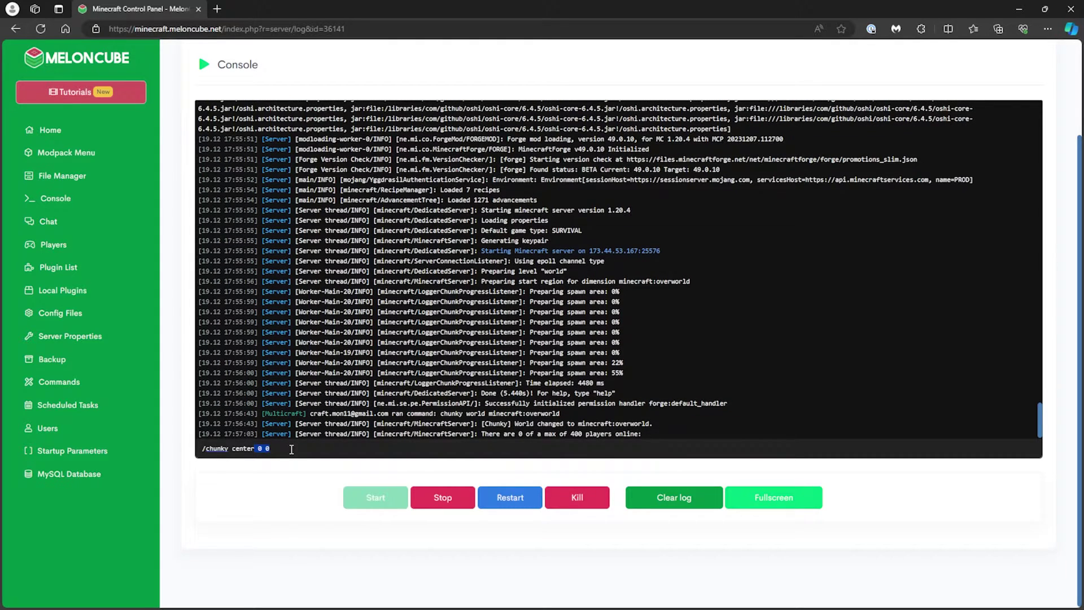
{"action": "left_click", "coordinate": [292, 449]}
{"action": "key", "text": "Return"}
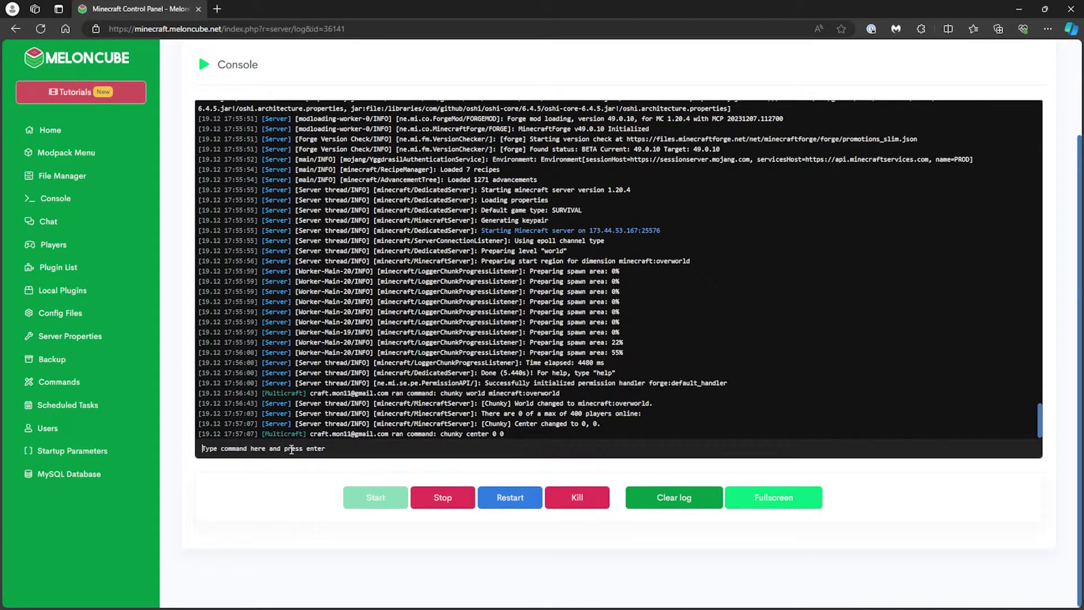
{"action": "type", "text": "/"}
{"action": "type", "text": "chunky radius 1000"}
Run /chunky radius 1000, then /chunky start to begin pre-generating chunks.
{"action": "key", "text": "Return"}
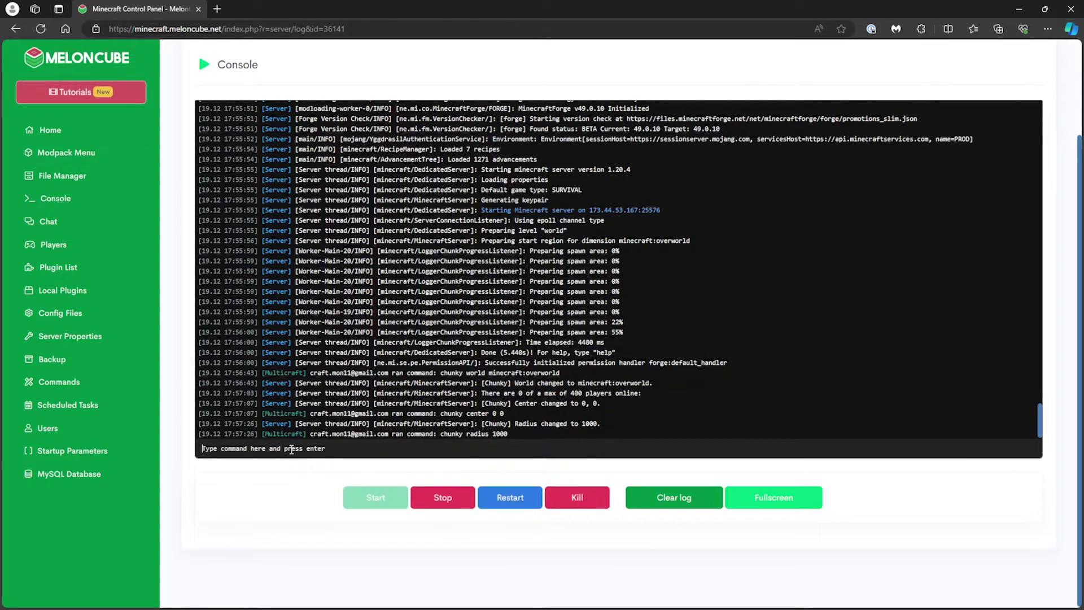
{"action": "type", "text": "/"}
{"action": "type", "text": "chunky star"}
{"action": "type", "text": "t"}
{"action": "key", "text": "Return"}
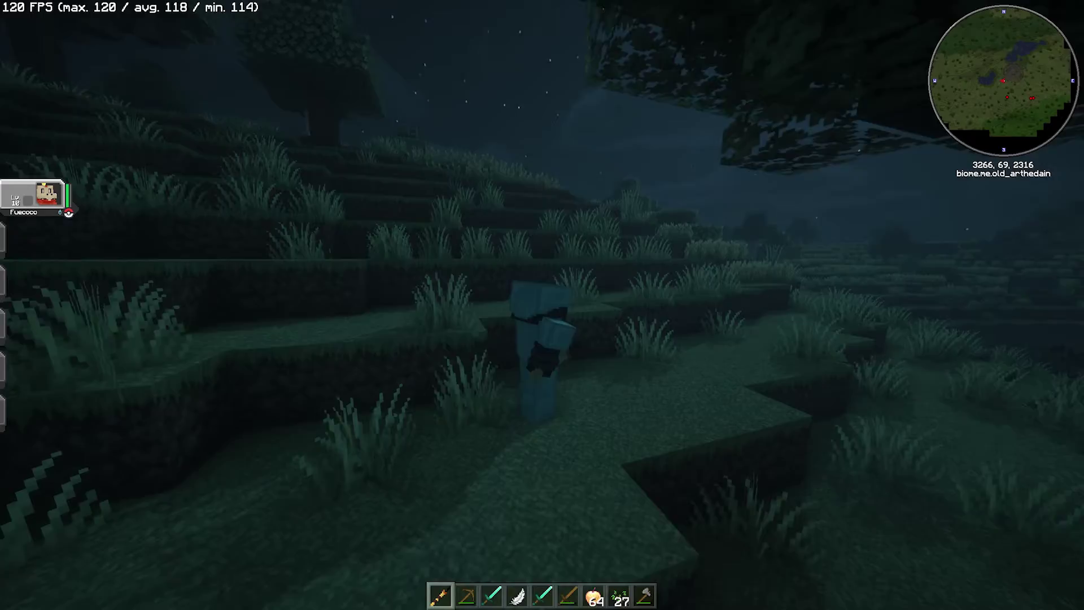
Walk across the night grassland and switch to first-person view.
{"action": "key", "text": "w"}
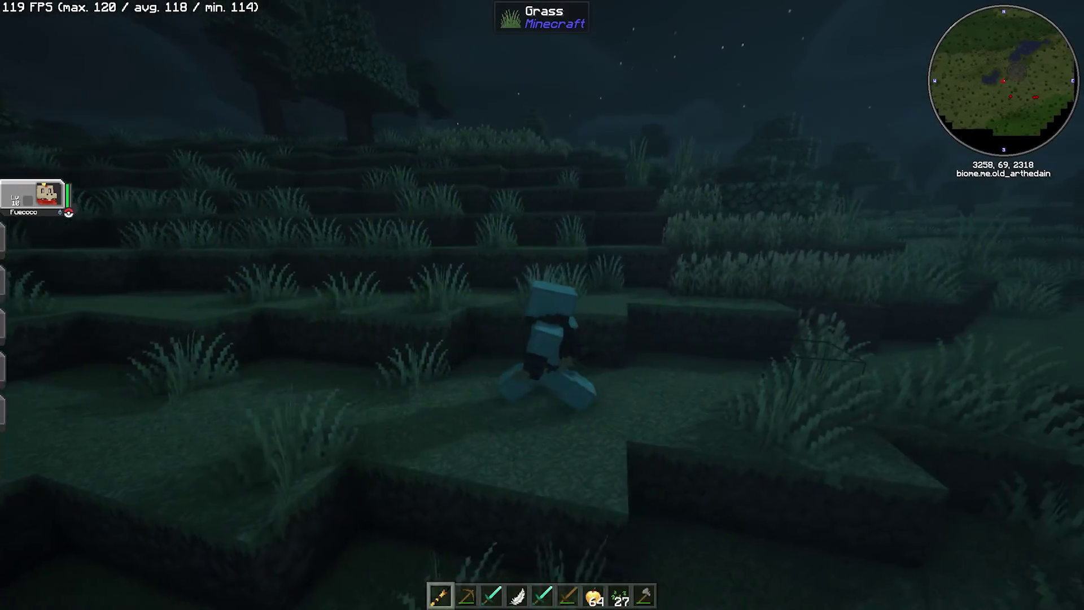
{"action": "key", "text": "w"}
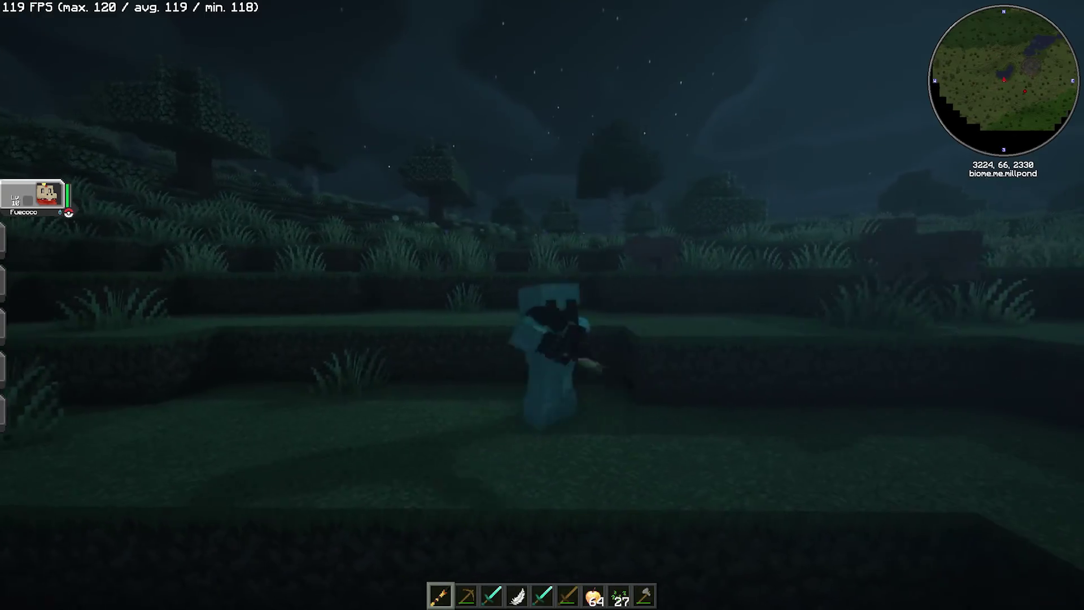
{"action": "key", "text": "F5"}
Attack the poisoned pig until it dies, then head toward a second pig.
{"action": "key", "text": "w"}
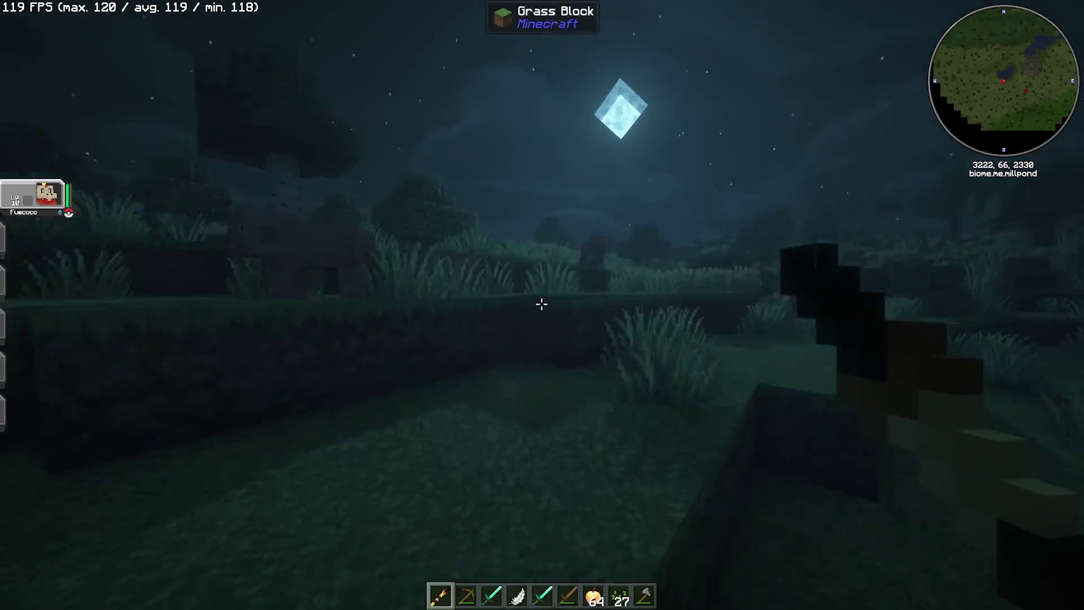
{"action": "left_click", "coordinate": [542, 304]}
{"action": "left_click", "coordinate": [542, 304]}
{"action": "key", "text": "w"}
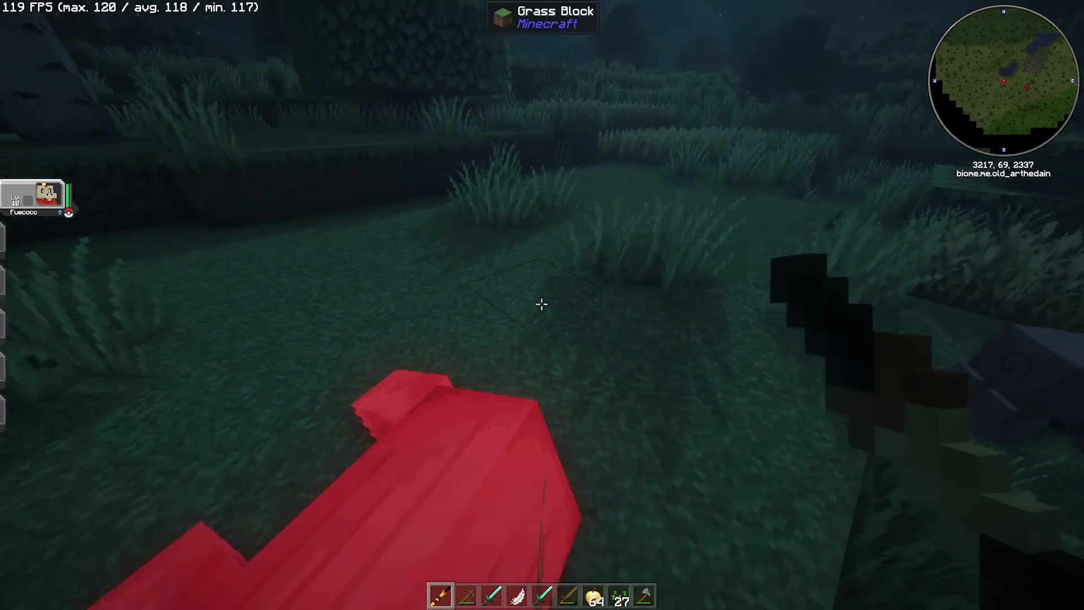
{"action": "key", "text": "w"}
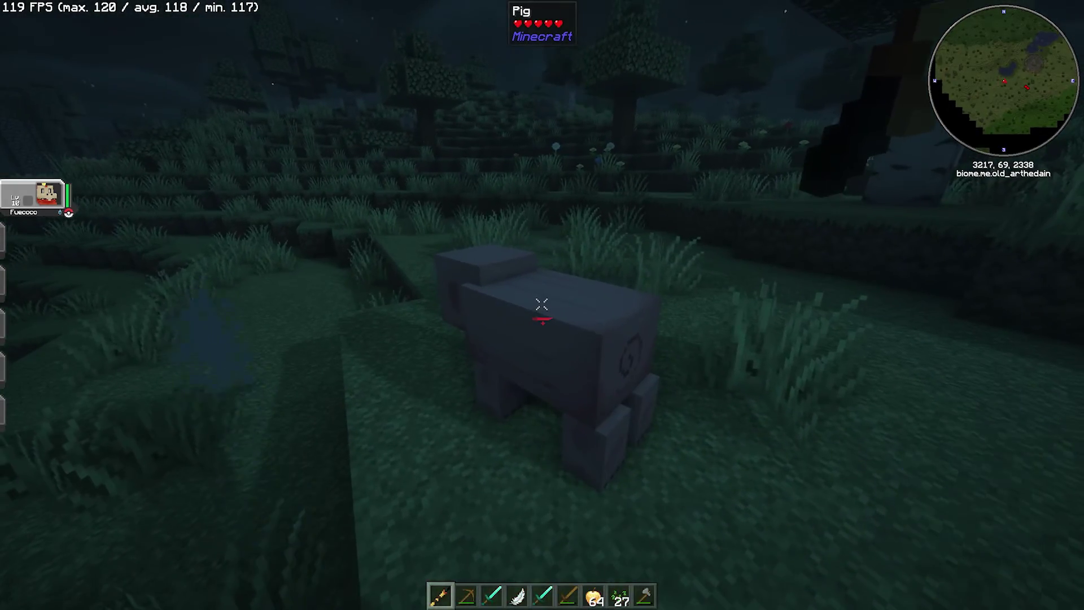